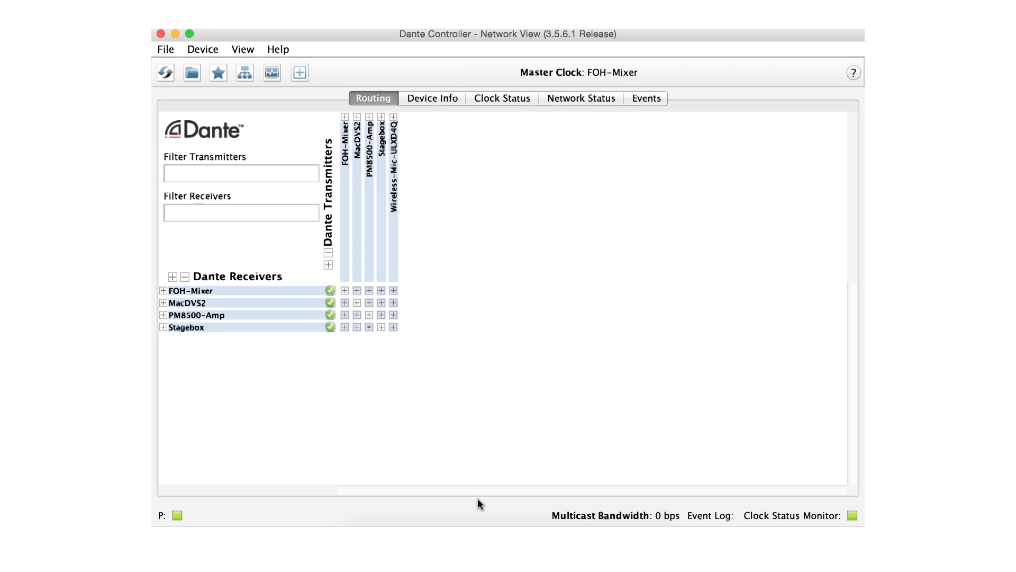
Step: Expand the FOH-Mixer receive channels and the Stagebox transmit channels in the routing grid
click(345, 291)
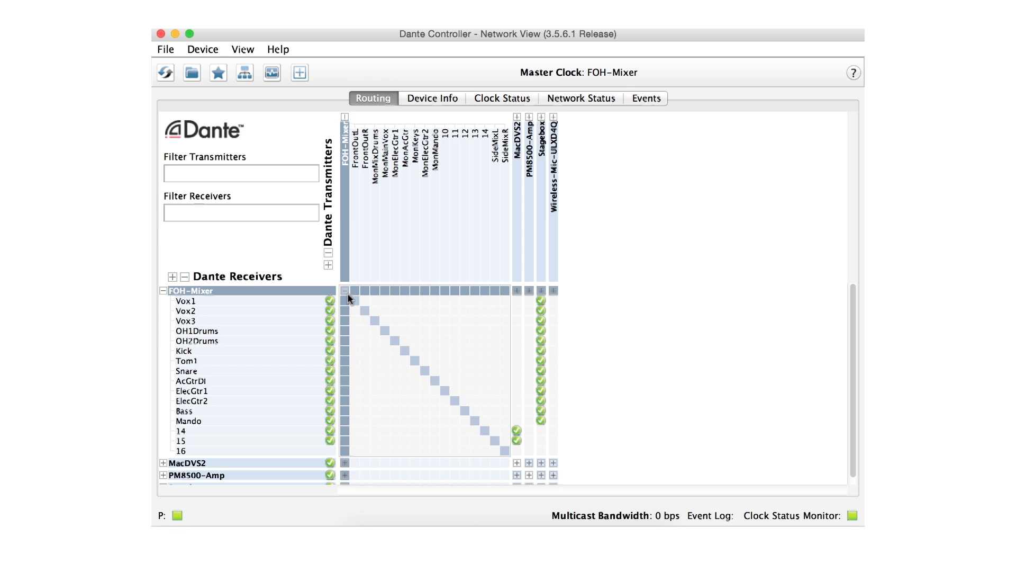
click(539, 291)
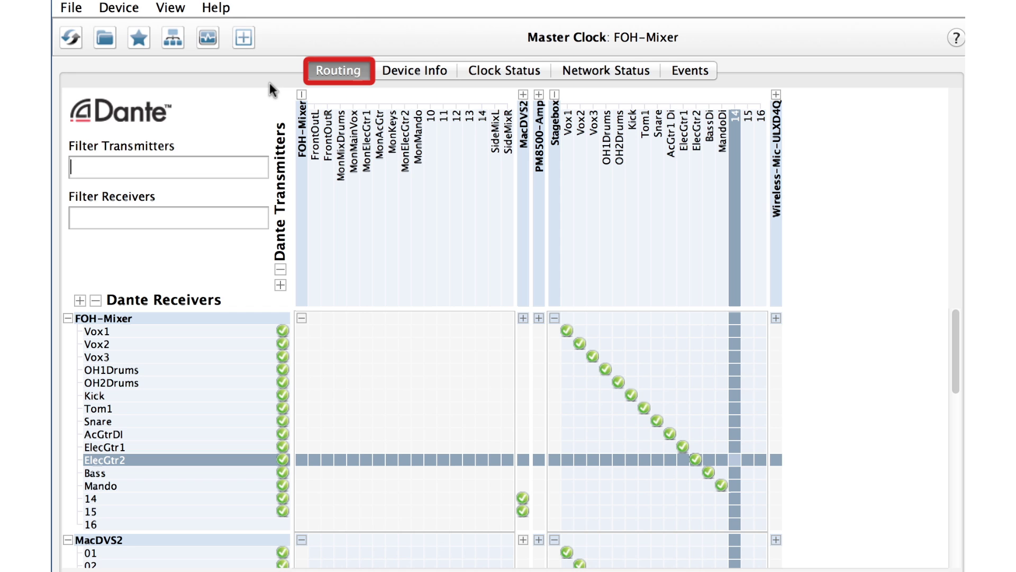
Step: Look through the Device Info, Clock Status, Network Status and Events pages in turn
click(402, 66)
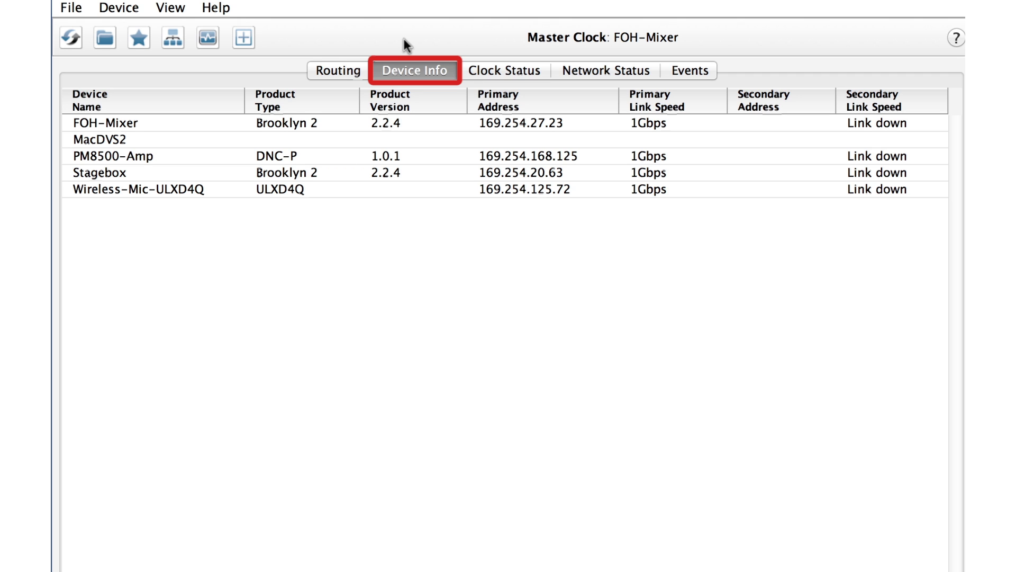
click(487, 71)
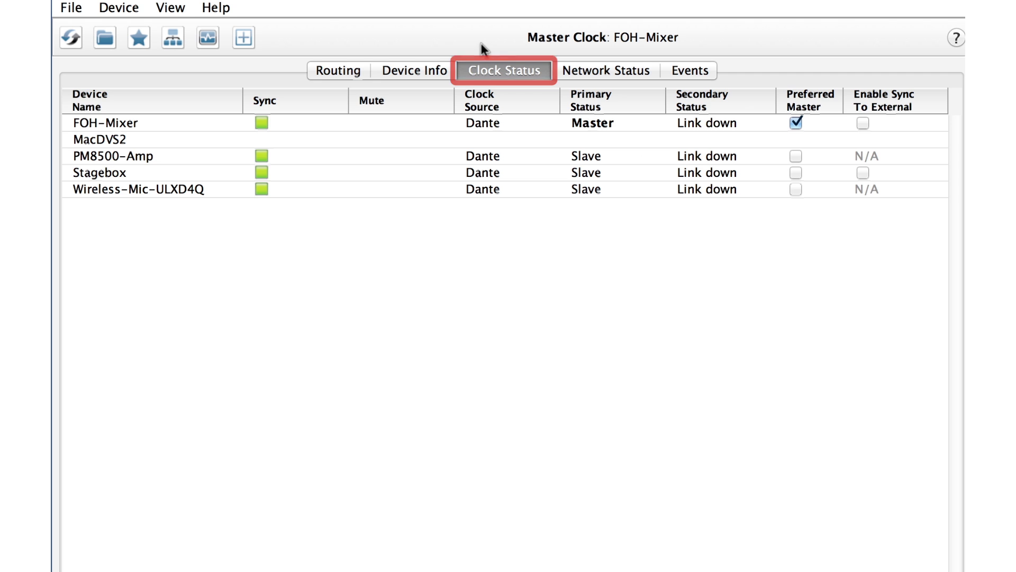
click(571, 69)
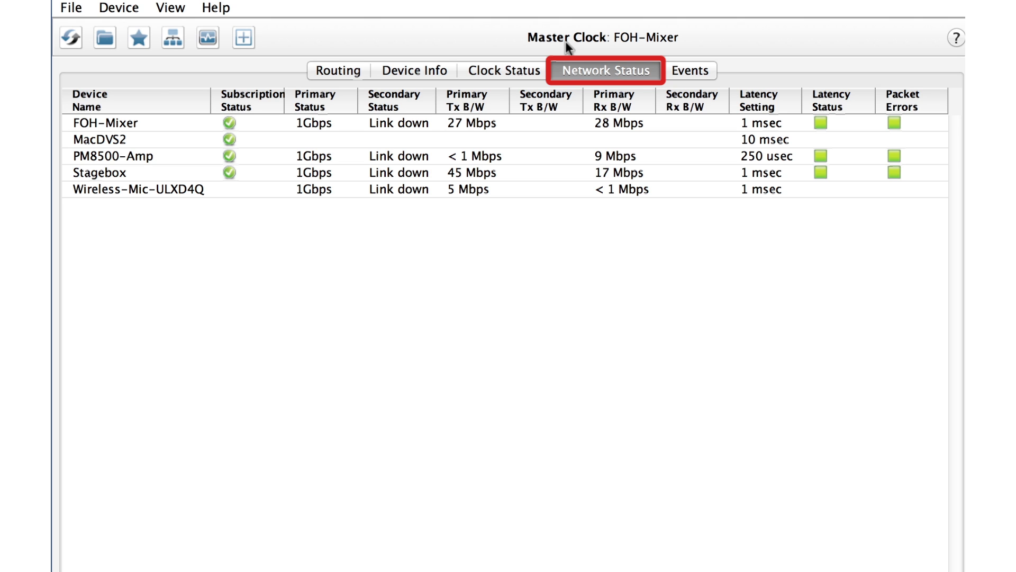
click(683, 71)
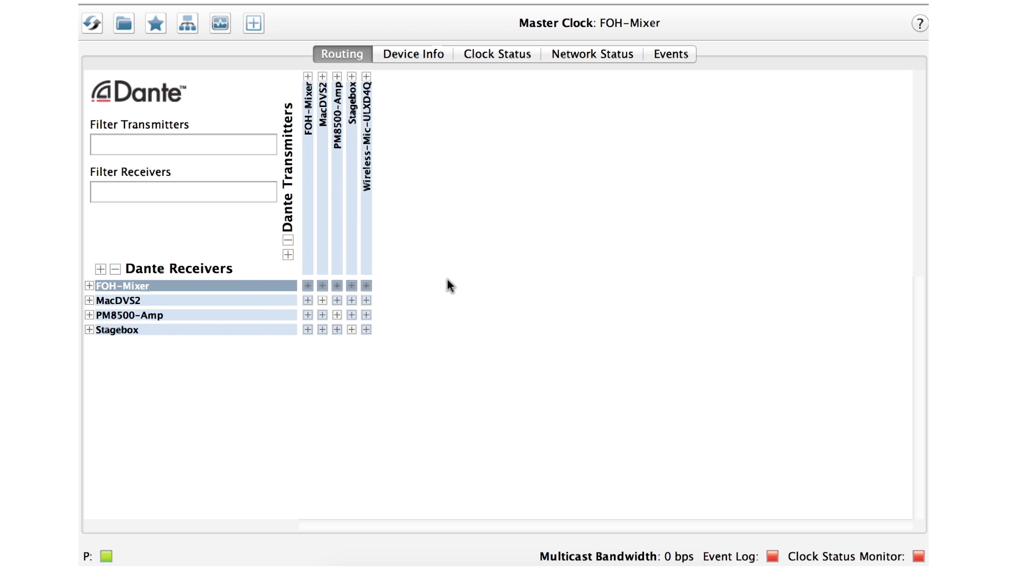
Step: Expand Stagebox and FOH-Mixer, then route Vox1, Vox2, Vox3 and OH1Drums to the mixer's matching inputs
click(352, 76)
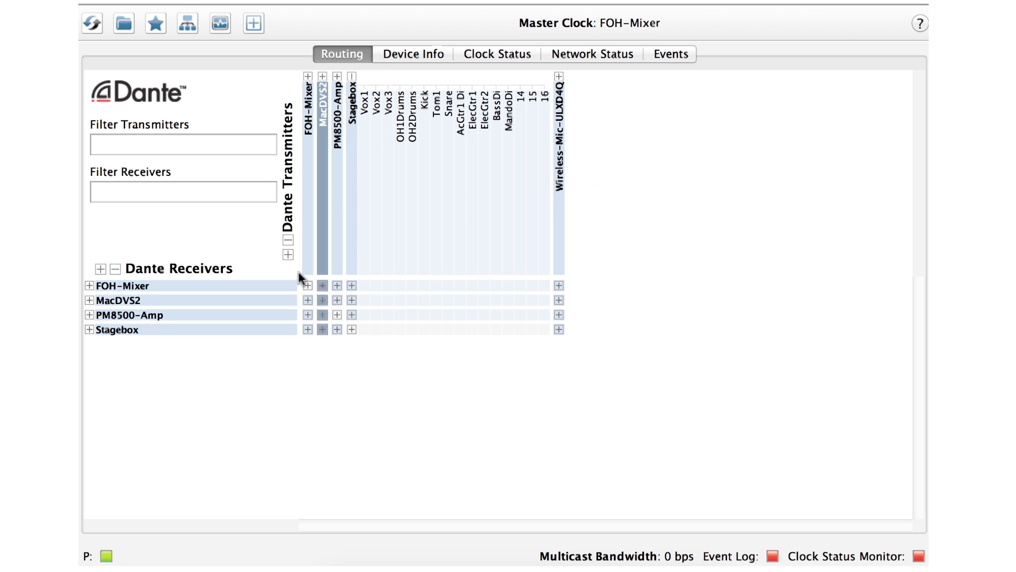
click(89, 286)
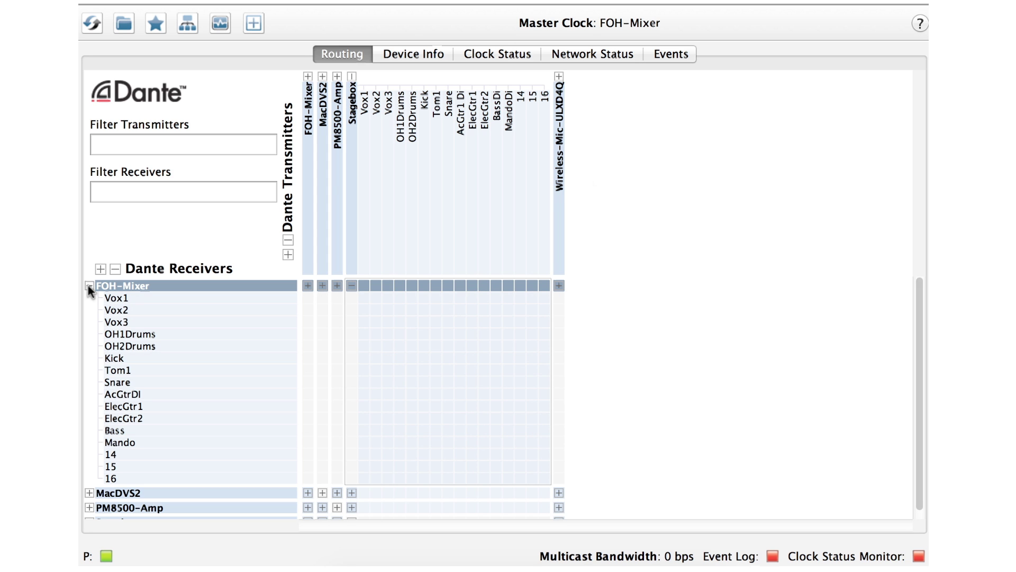
click(364, 297)
click(380, 312)
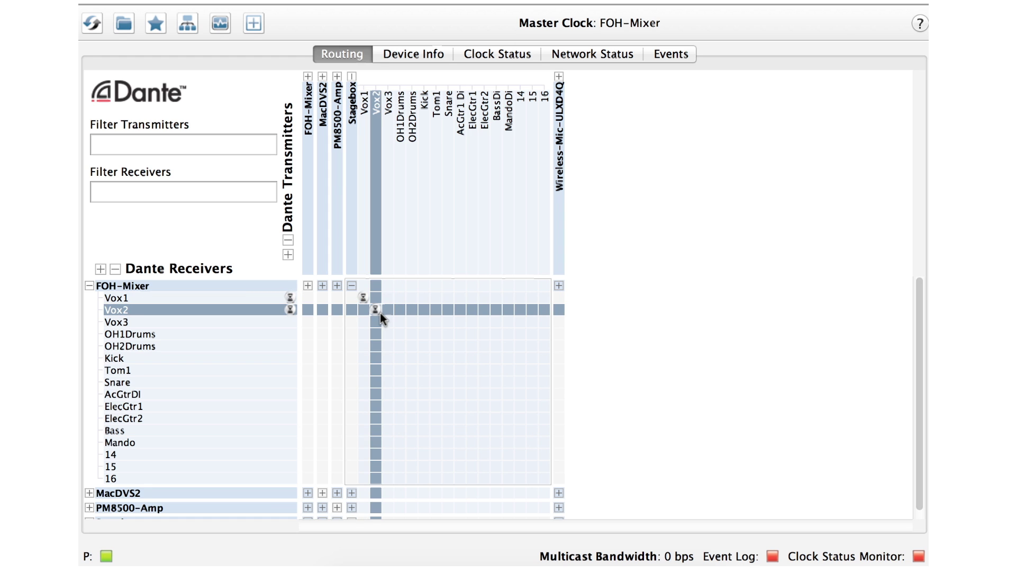
click(387, 320)
click(400, 333)
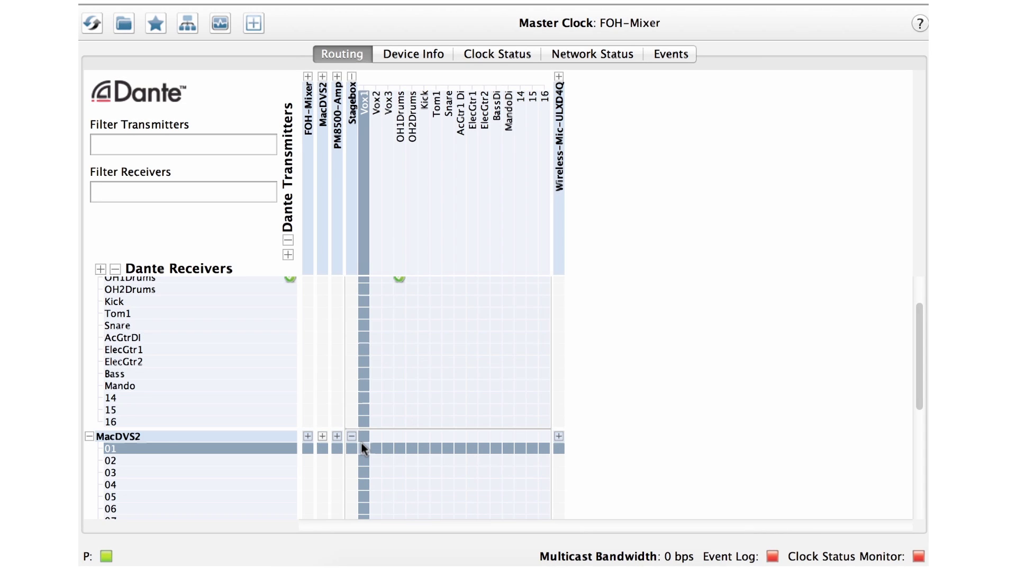
Step: Route Stagebox Vox1, Vox2, Vox3 and OH1Drums to MacDVS2 channels 01–04
click(363, 448)
click(375, 460)
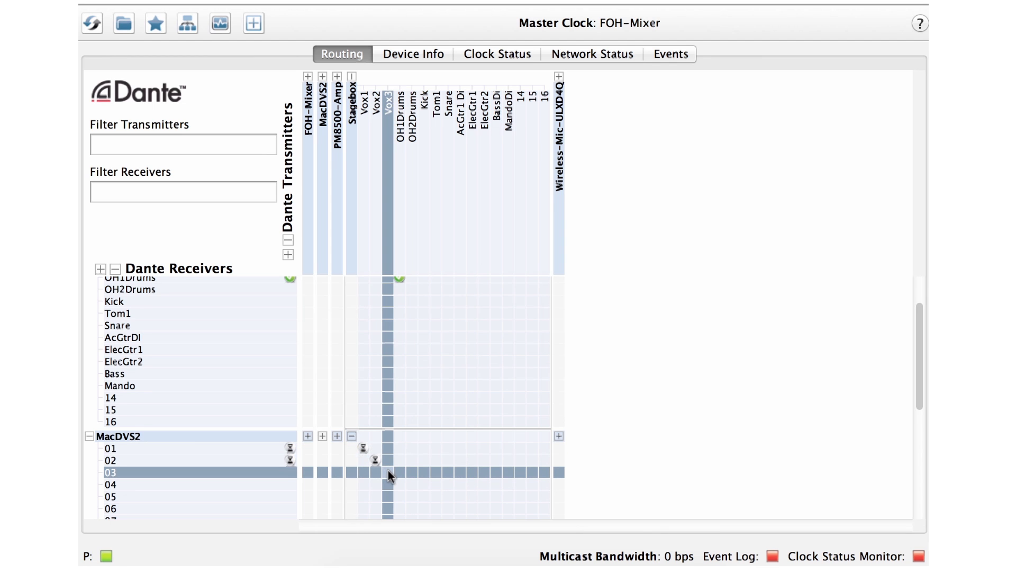
click(388, 471)
click(401, 484)
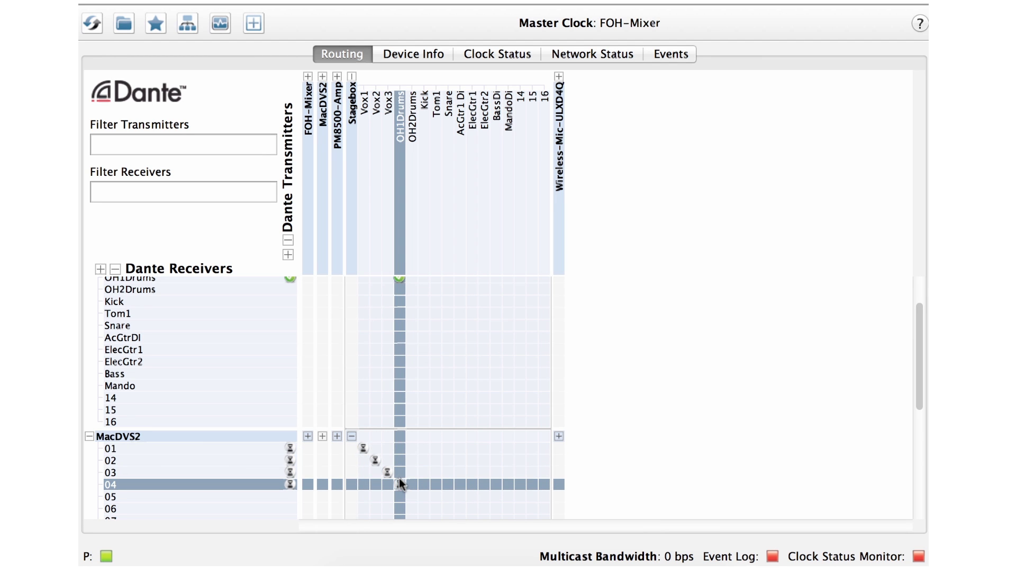
Step: Route Vox1, Vox2, Vox3 and OH1Drums to PM8500-Amp's LFMain, RFMain, LSMain and RSMain inputs
scroll(399, 478, down, 8)
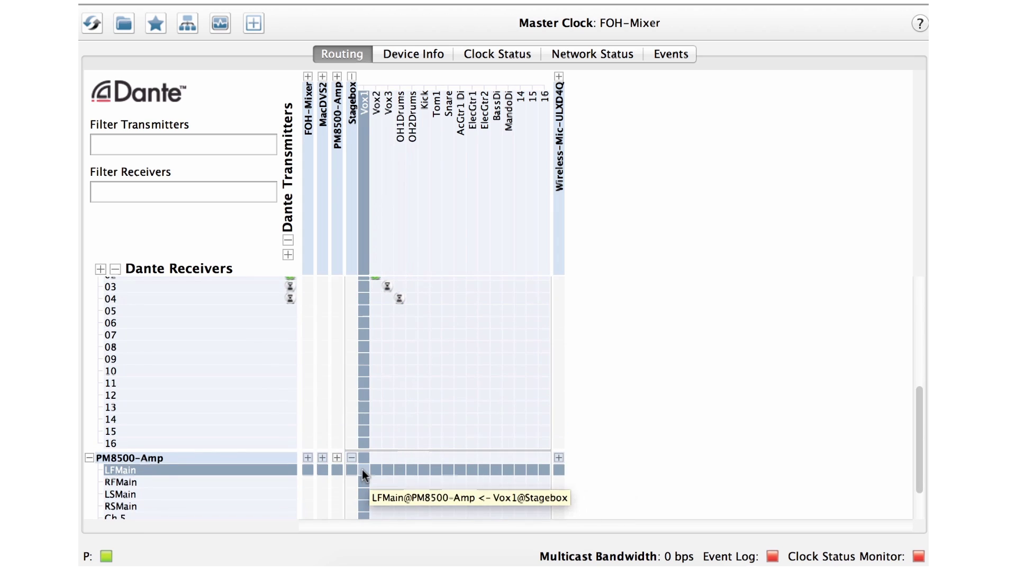
click(362, 469)
click(372, 479)
click(385, 493)
click(398, 504)
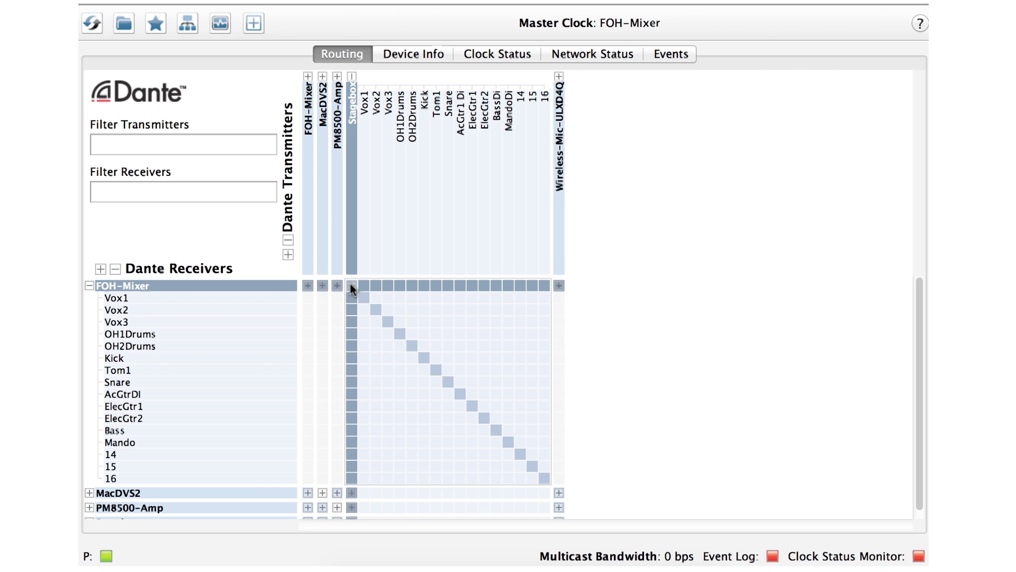
Step: Subscribe all sixteen Stagebox channels to FOH-Mixer, then unsubscribe Vox1, Vox2 and Vox3
click(351, 285)
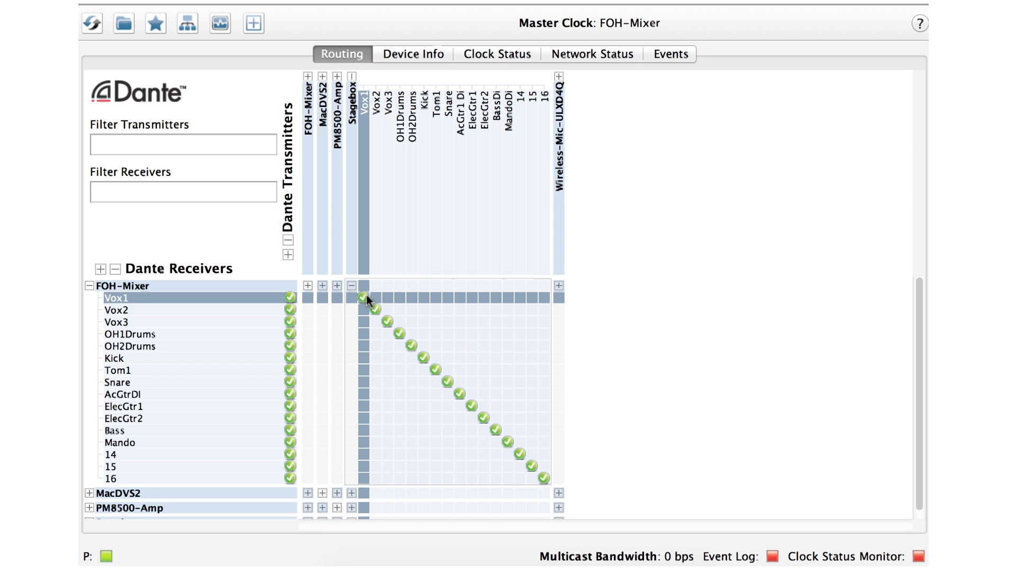
click(365, 296)
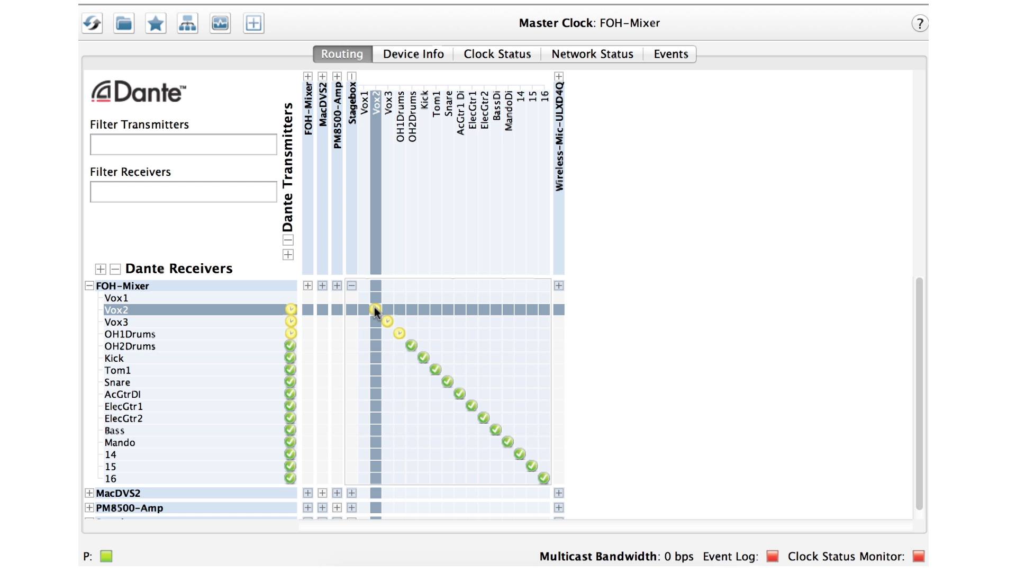
click(374, 307)
click(387, 322)
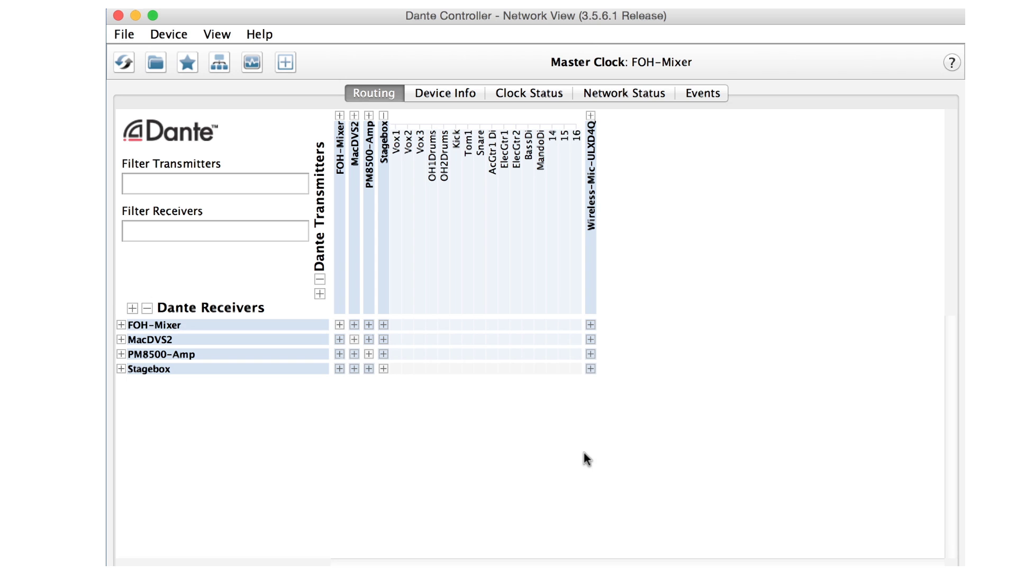
Step: In Stagebox's Device Config, replace the device name with 'Snakebox', apply and confirm
double_click(382, 278)
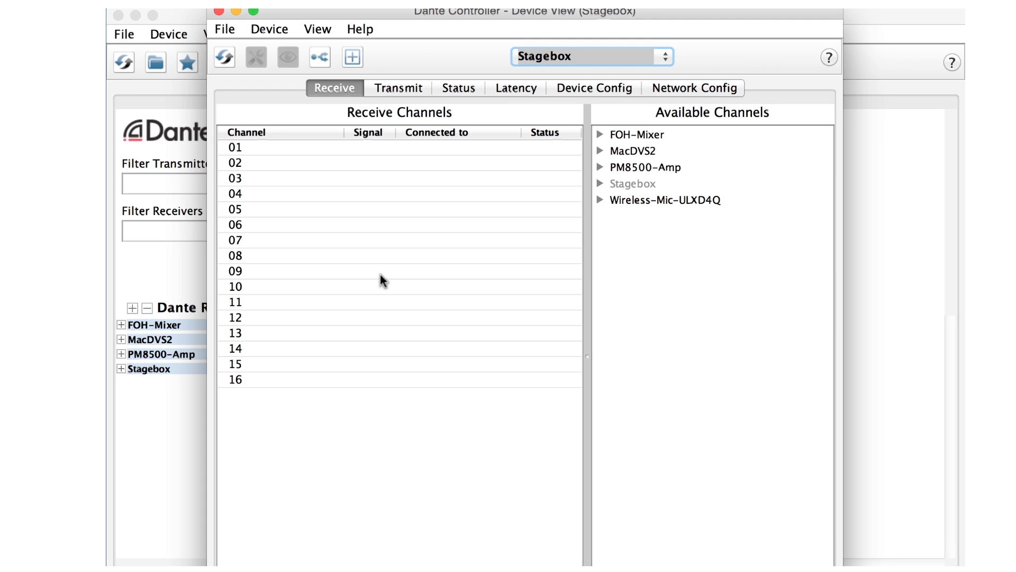
click(566, 88)
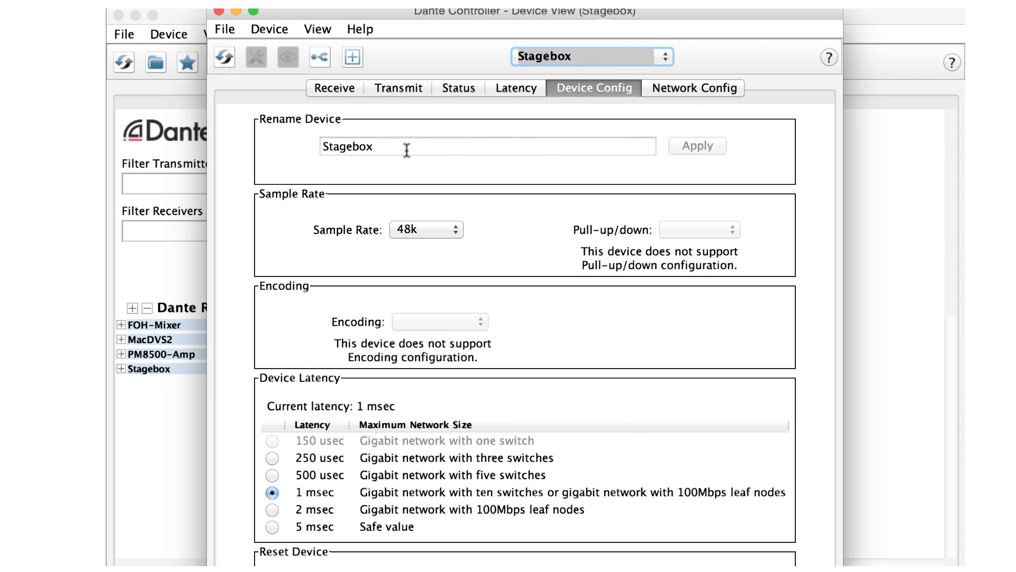
drag(408, 149, 308, 141)
text(Sn)
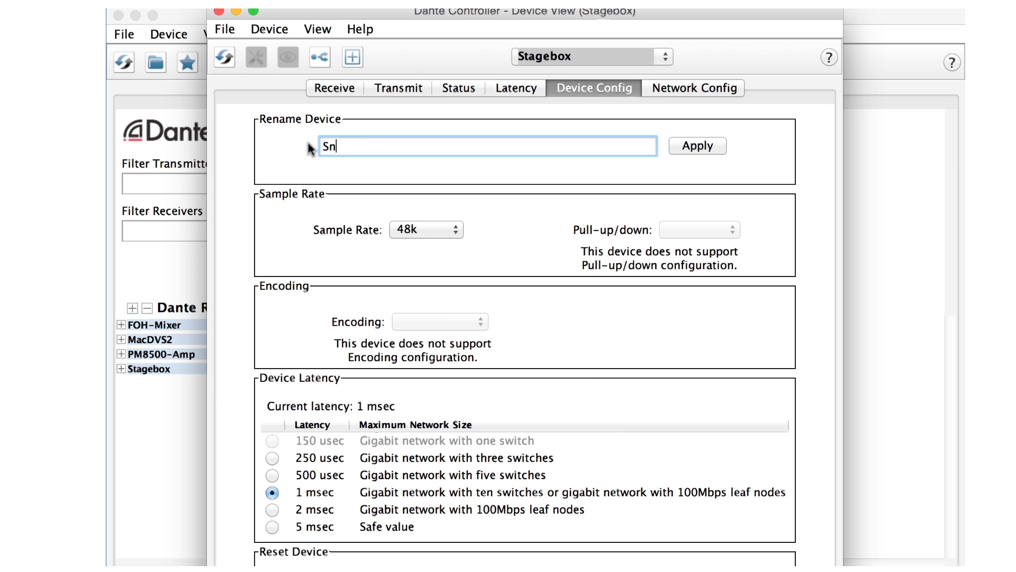
text(akebox)
click(703, 151)
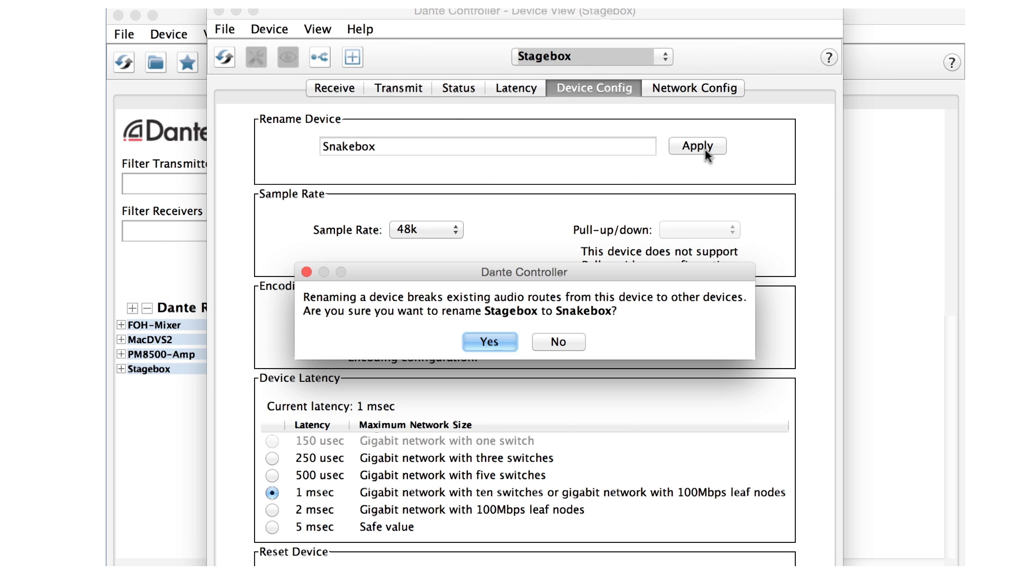
click(496, 340)
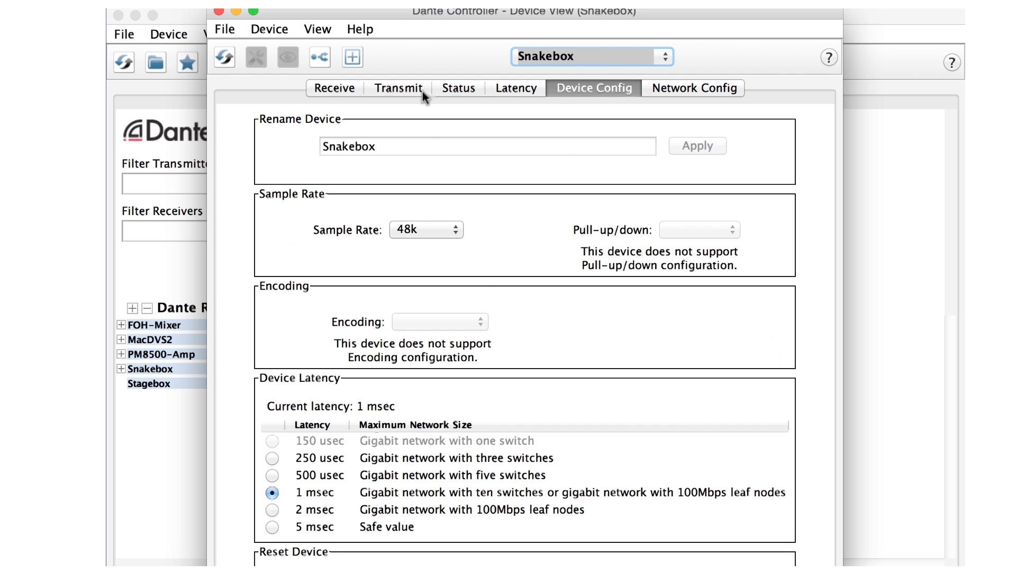
Step: Label Snakebox transmit channels 14–16 Tambourine1, Tambourine2, Tambourine3, then view them in the routing grid
click(413, 89)
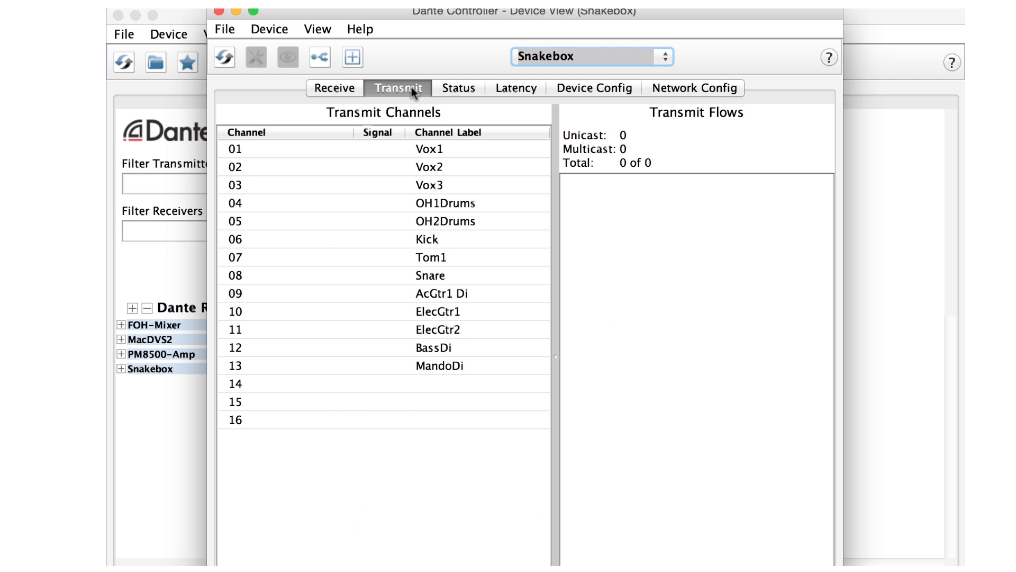
double_click(452, 382)
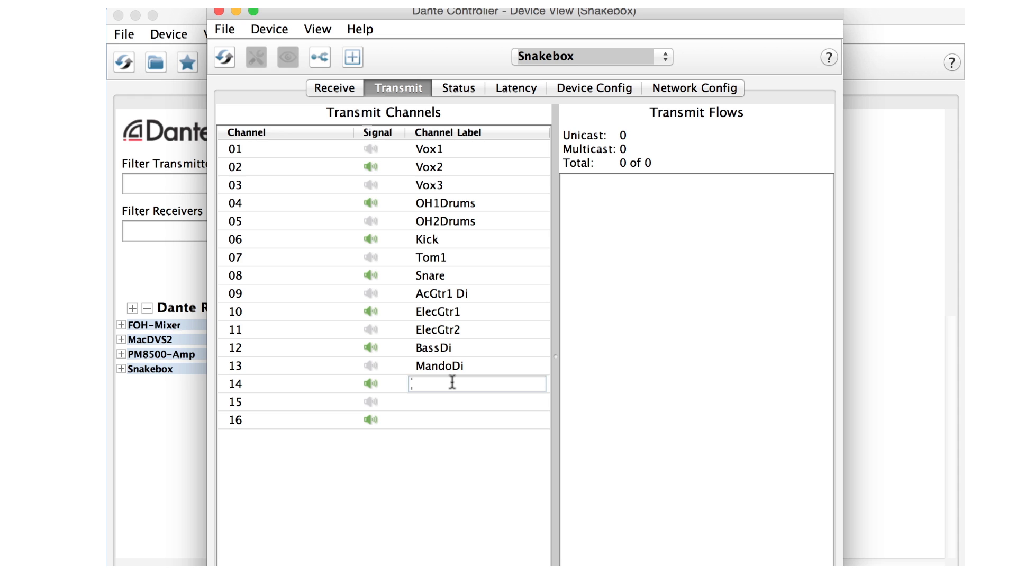
text(Tambourine1)
double_click(452, 402)
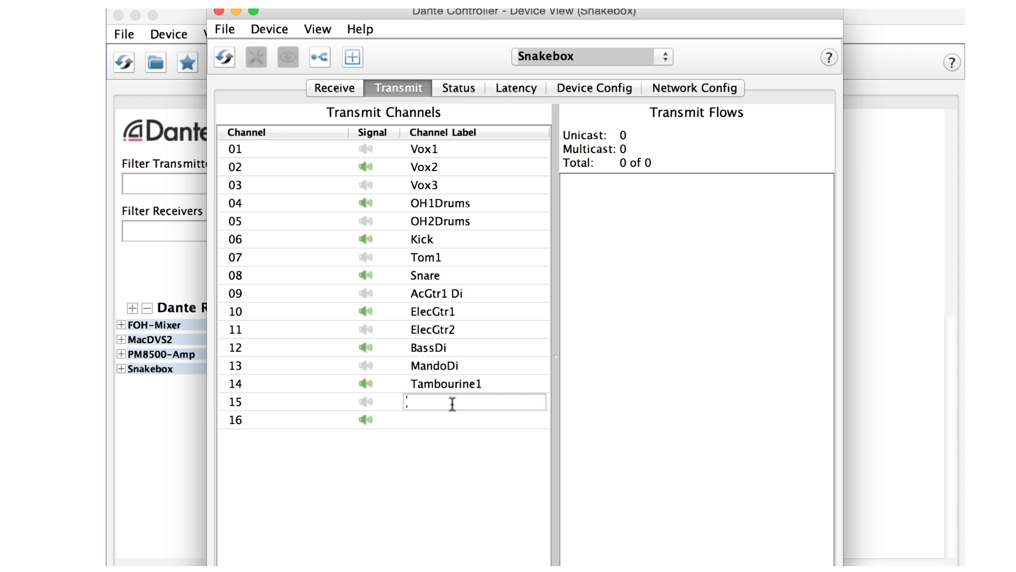
text(Tambourine)
text(2)
double_click(452, 419)
text(Tambourine)
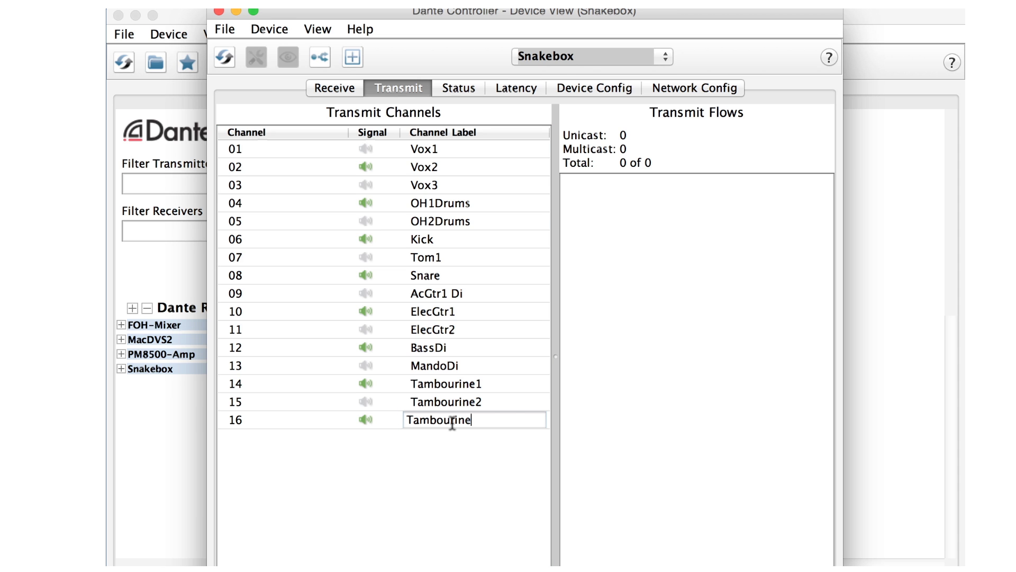
text(3)
key(Return)
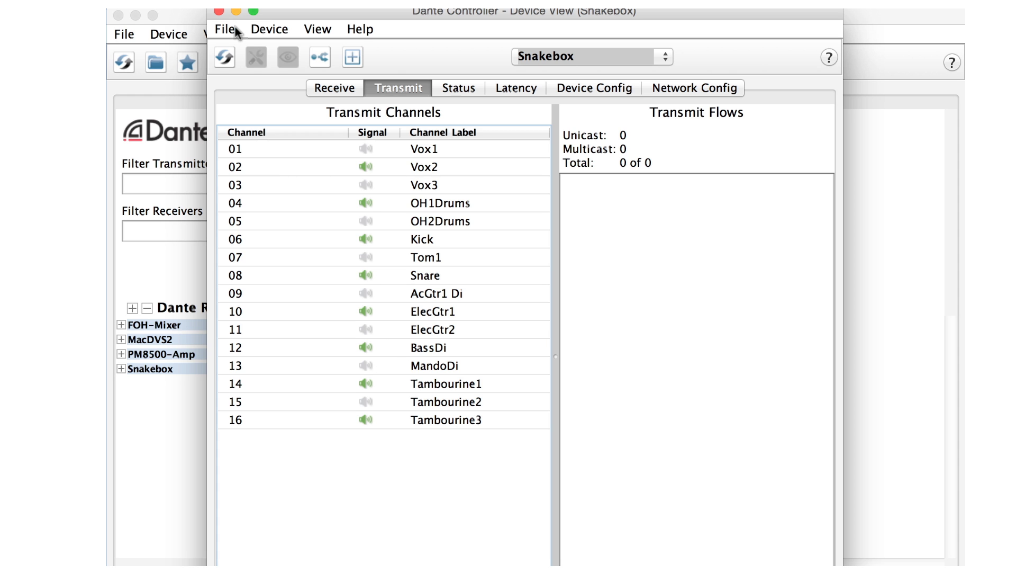
click(218, 11)
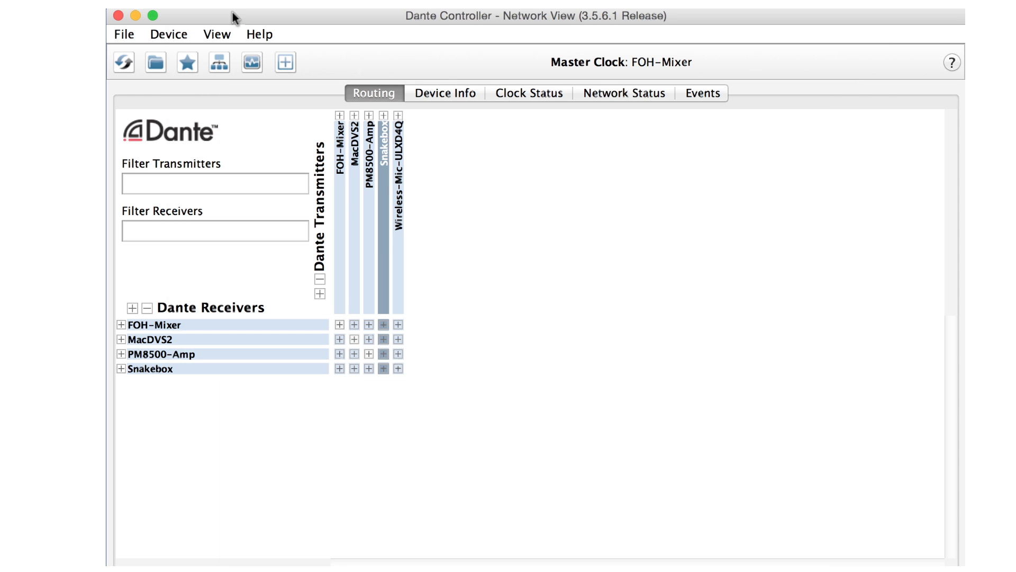
click(384, 115)
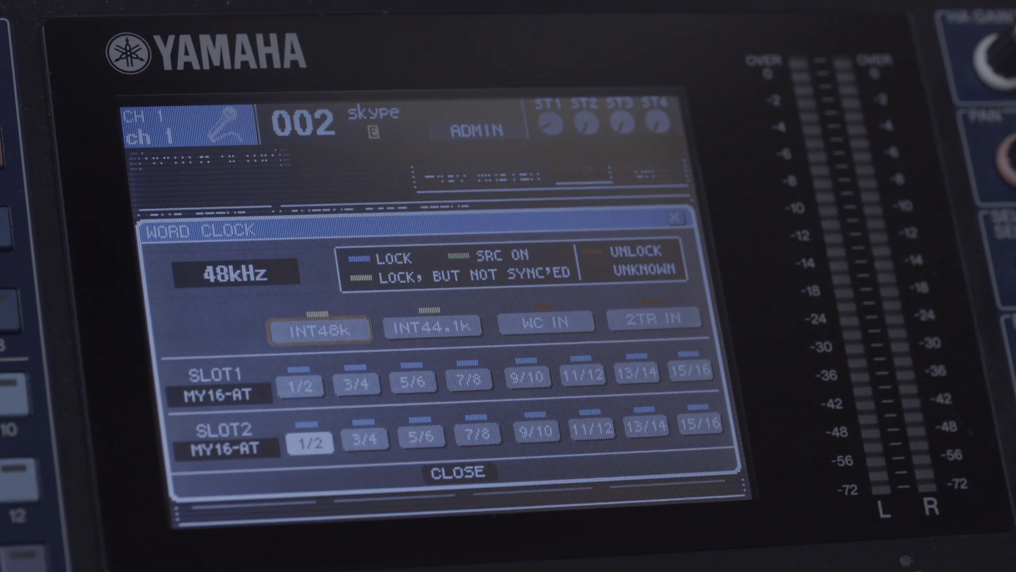
Step: Start changing the console's word clock source to bring up the Change WORD CLOCK Master? prompt
key(Return)
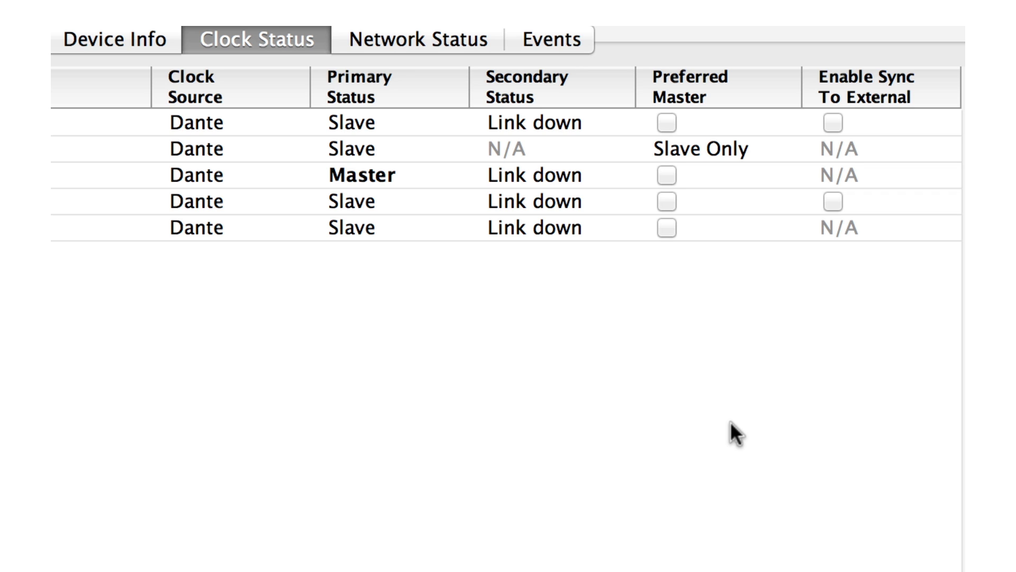
Step: Tick Preferred Master for the first device in the Clock Status list
click(667, 122)
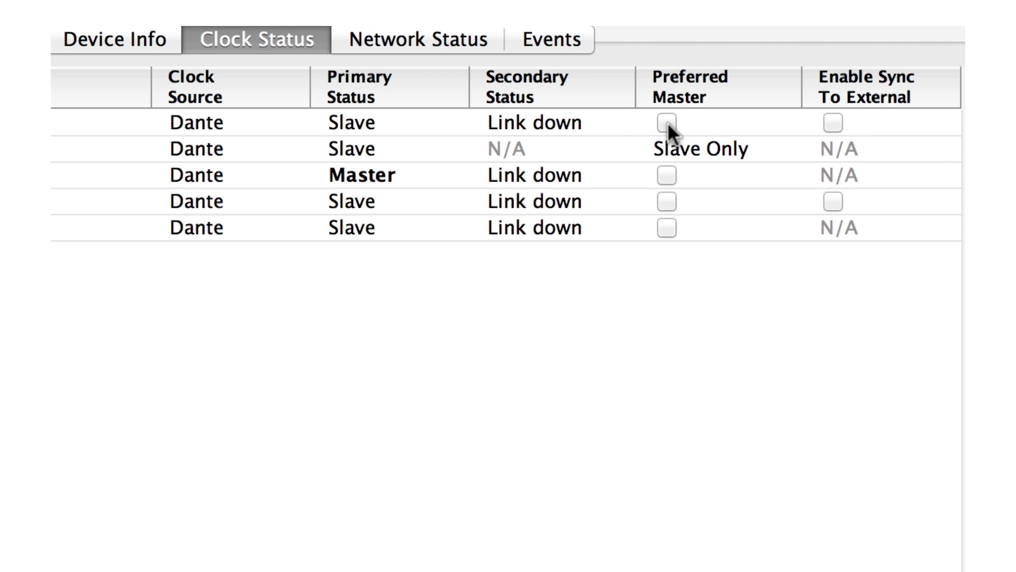